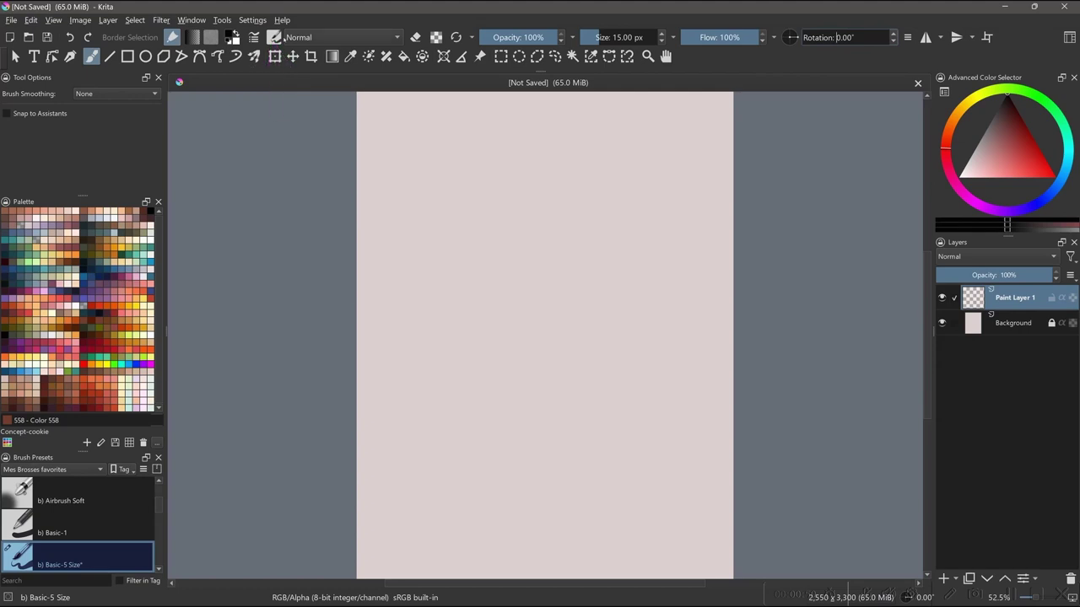
Step: Open the brush preset chooser with F6, switch its tag to All, and focus the search field
key("F6")
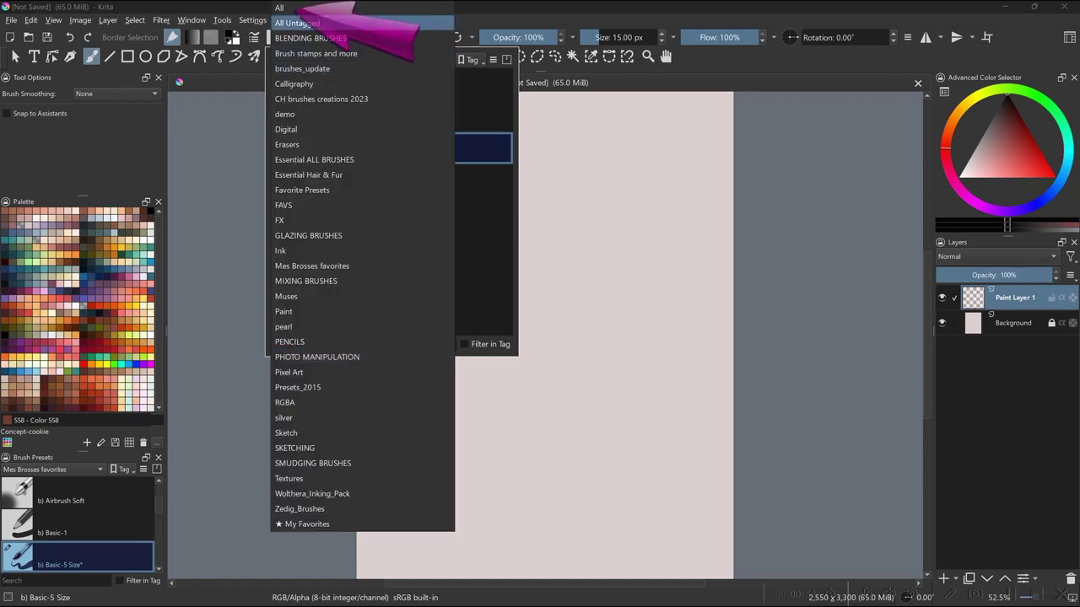
left_click(279, 8)
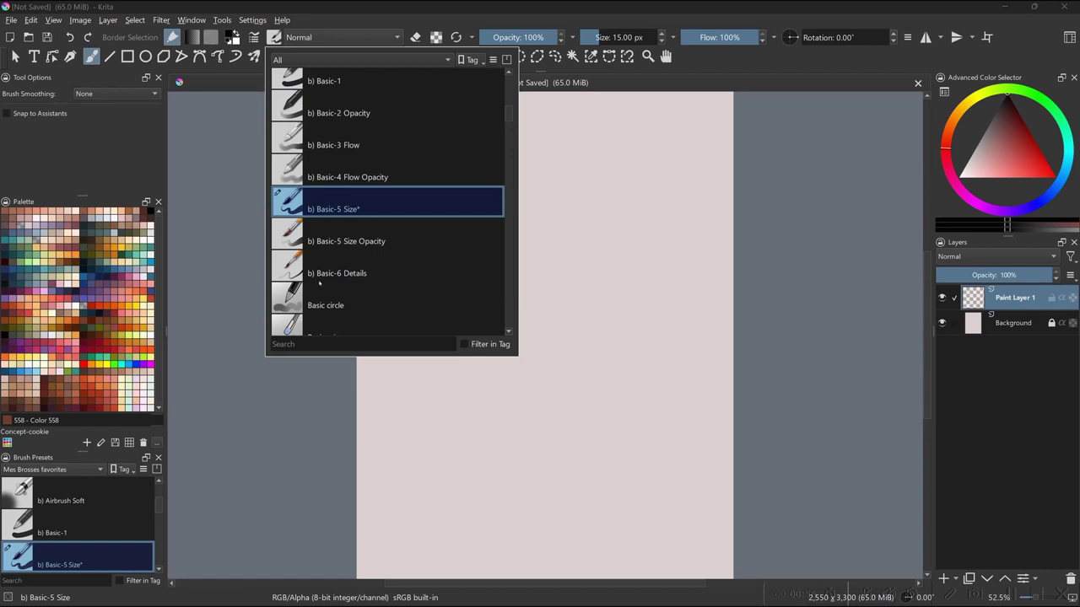
left_click(276, 344)
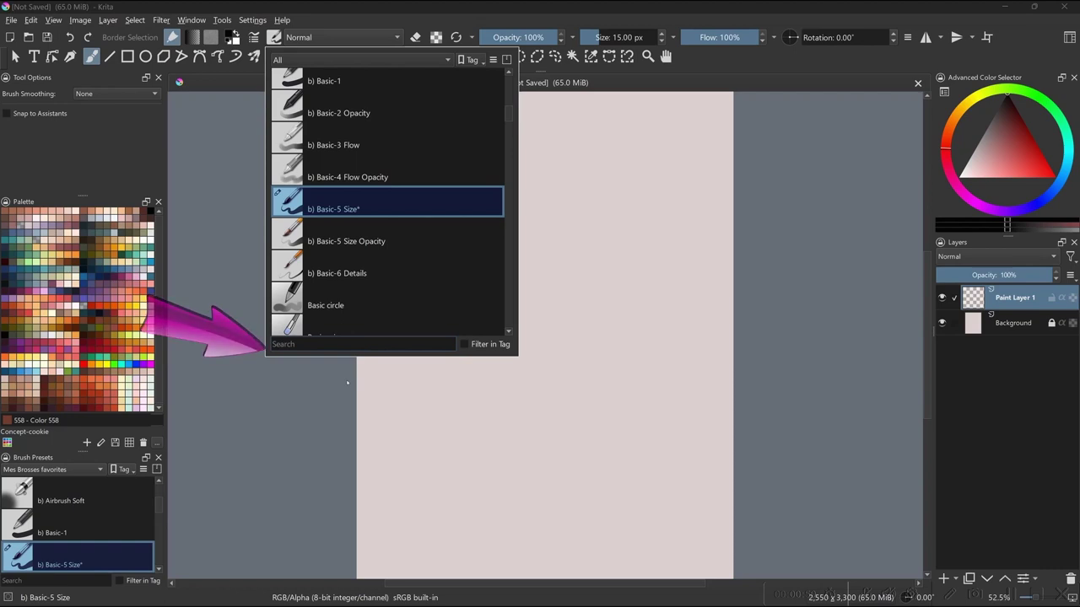
Step: Search the presets for PENCILS and pick the Pencil tilt brush
key("Caps_Lock")
type("PENCILS")
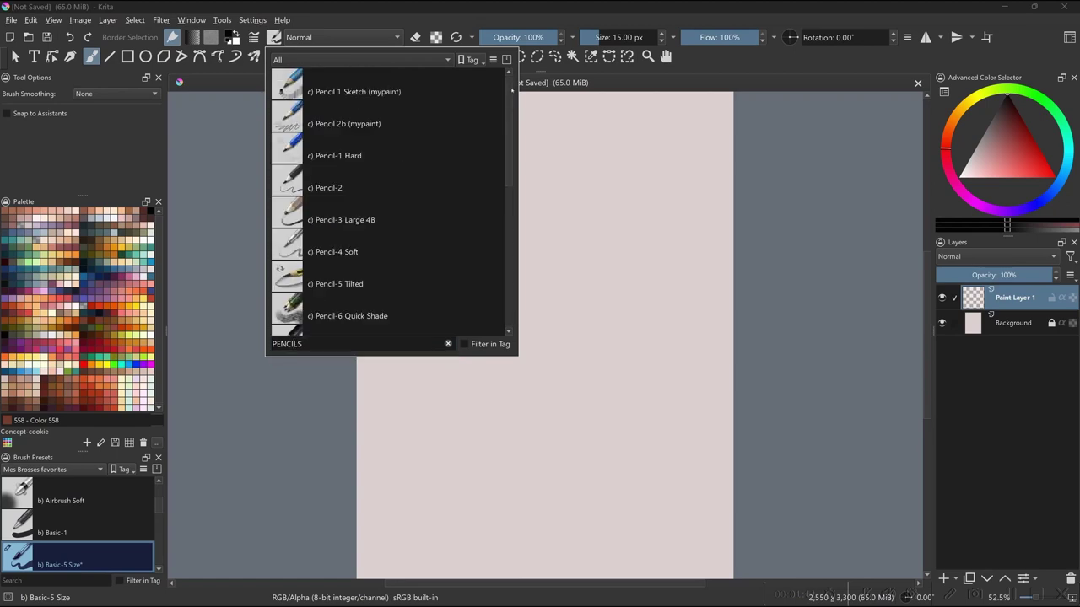
left_click_drag(511, 87, 512, 241)
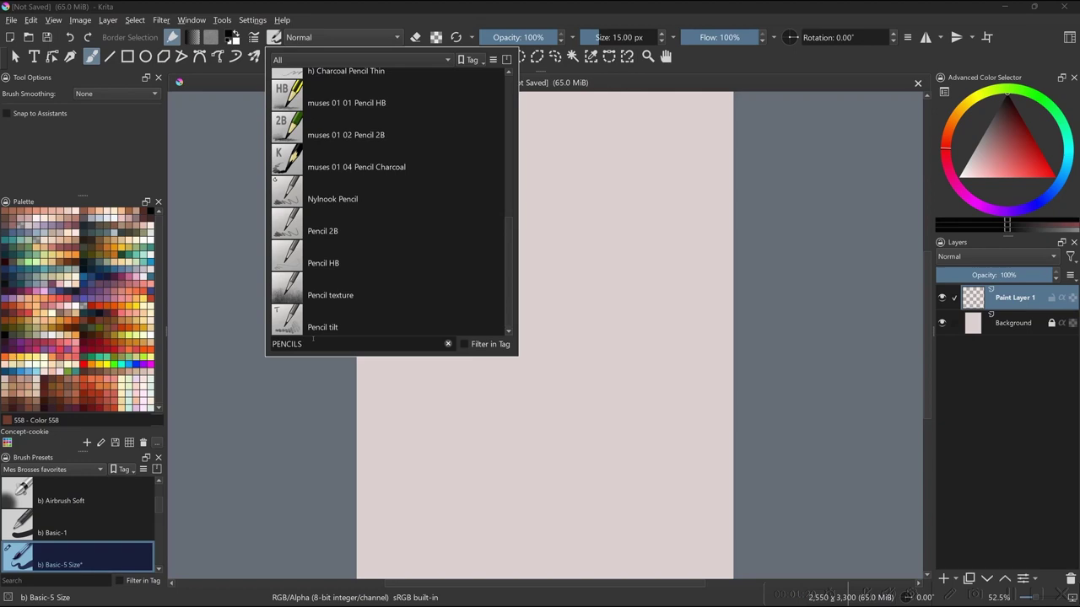
mouse_move(287, 320)
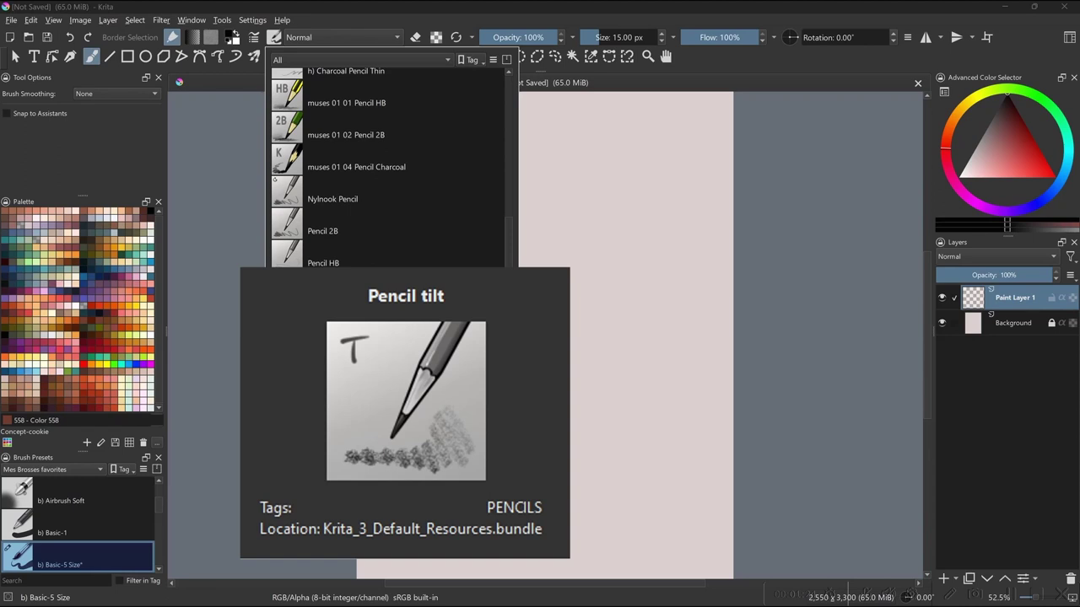
left_click(286, 295)
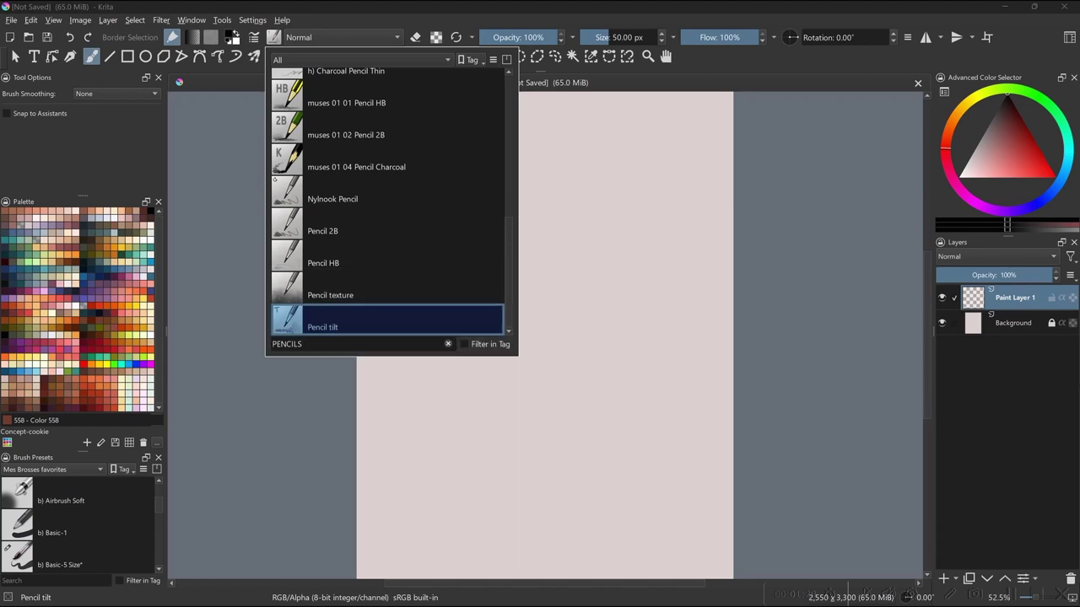
Step: Try out hatching and looping test strokes with the Pencil tilt brush
key("Escape")
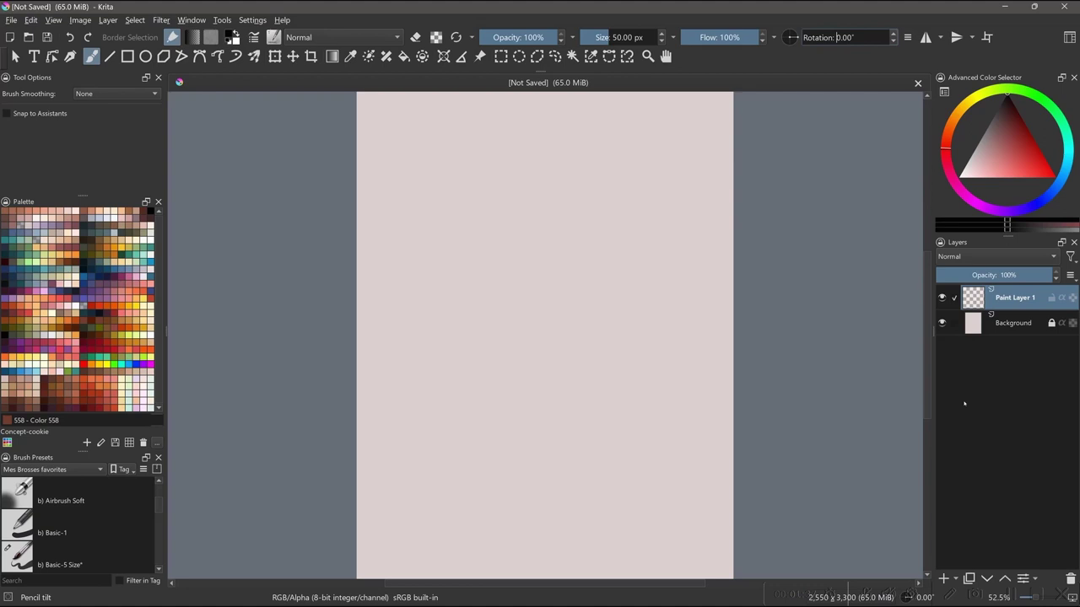
mouse_move(514, 272)
left_mouse_down()
mouse_move(526, 272)
mouse_move(539, 318)
mouse_move(583, 291)
mouse_move(586, 321)
mouse_move(569, 363)
mouse_move(530, 386)
mouse_move(487, 321)
mouse_move(478, 263)
mouse_move(459, 323)
left_mouse_up()
left_click_drag(462, 271, 447, 314)
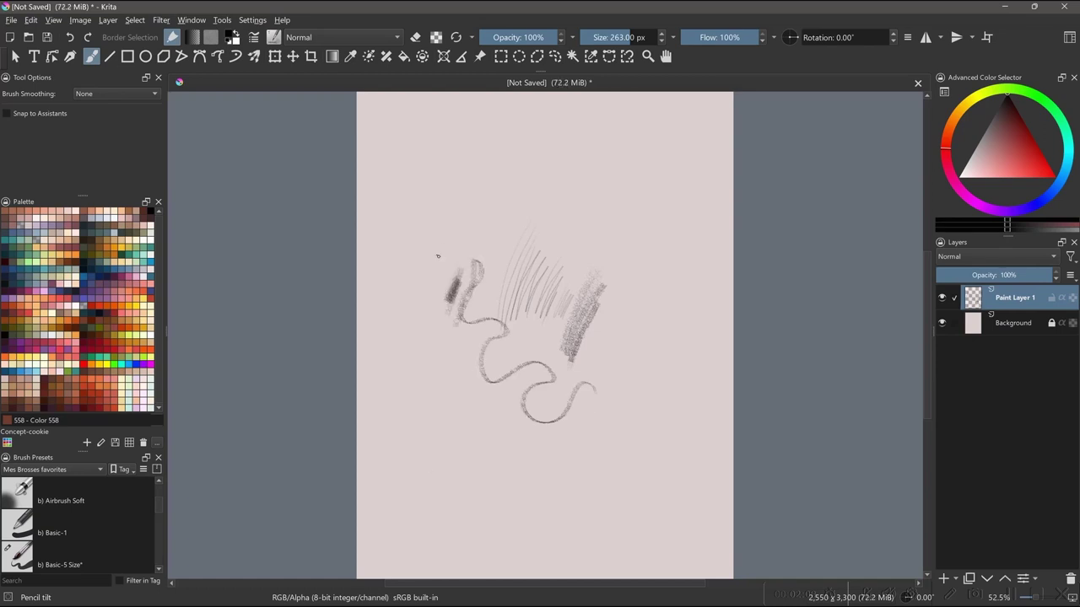
Step: Clear the trial strokes, enlarge the brush to 444 px, and paint a grainy test patch
key("Delete")
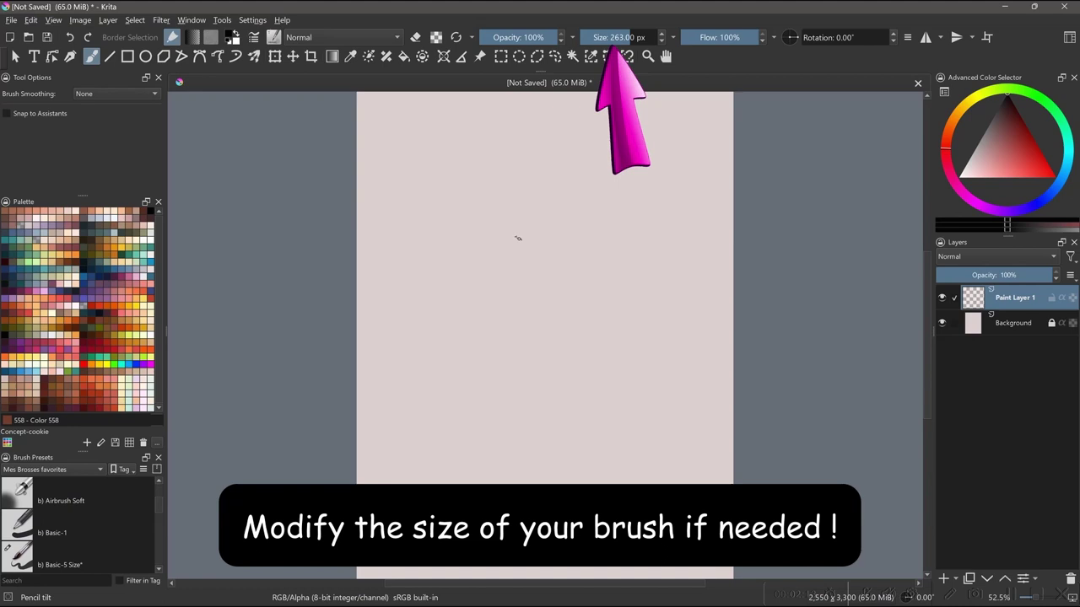
left_click_drag(510, 235, 470, 258)
mouse_move(470, 218)
left_mouse_down()
mouse_move(439, 270)
mouse_move(470, 253)
mouse_move(472, 276)
mouse_move(485, 278)
mouse_move(514, 260)
mouse_move(529, 312)
mouse_move(533, 282)
mouse_move(540, 306)
mouse_move(518, 328)
mouse_move(540, 313)
mouse_move(537, 334)
mouse_move(544, 306)
mouse_move(516, 329)
left_mouse_up()
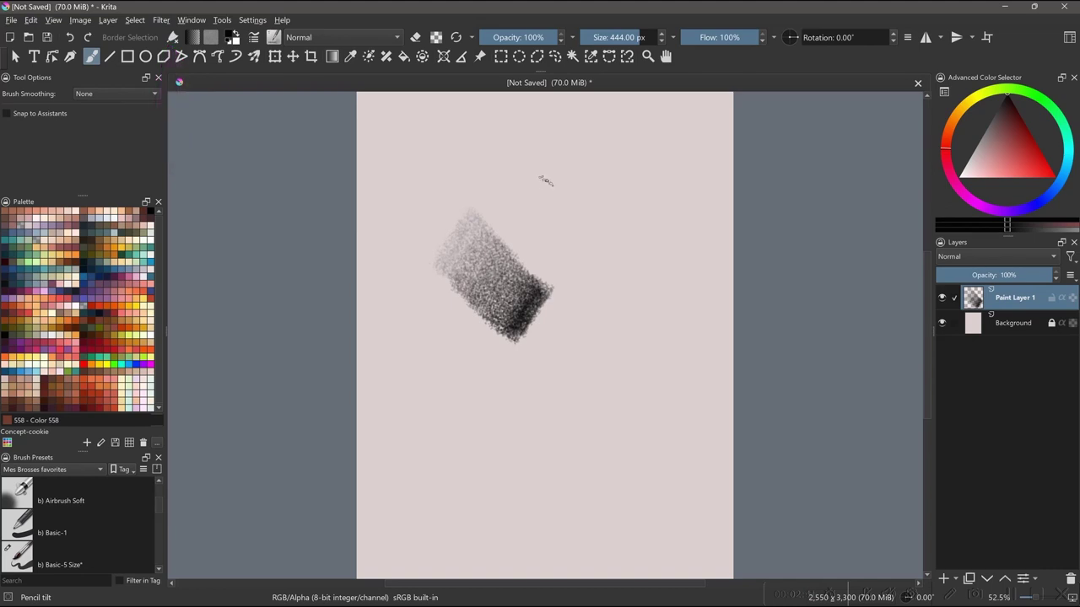
Step: Lower brush opacity to 27% and flow to 32%, testing with grainy and lighter patches
mouse_move(527, 191)
left_mouse_down()
mouse_move(564, 160)
mouse_move(534, 203)
mouse_move(565, 167)
mouse_move(541, 210)
mouse_move(576, 169)
mouse_move(559, 218)
mouse_move(589, 178)
mouse_move(563, 220)
mouse_move(599, 187)
mouse_move(572, 231)
mouse_move(597, 195)
mouse_move(583, 238)
mouse_move(607, 205)
mouse_move(600, 247)
mouse_move(632, 221)
mouse_move(598, 277)
left_mouse_up()
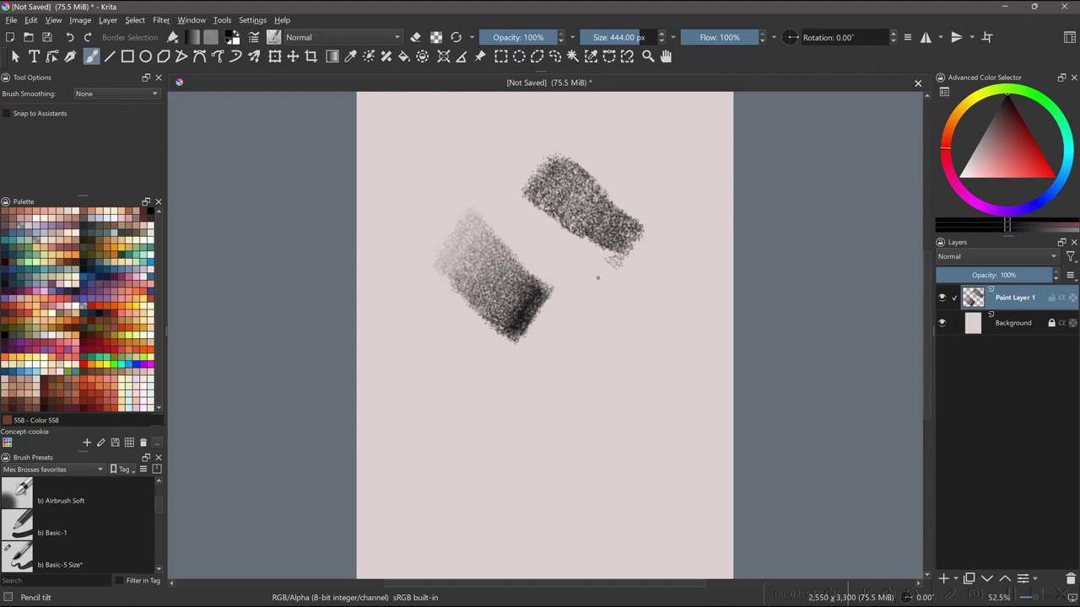
left_click(500, 38)
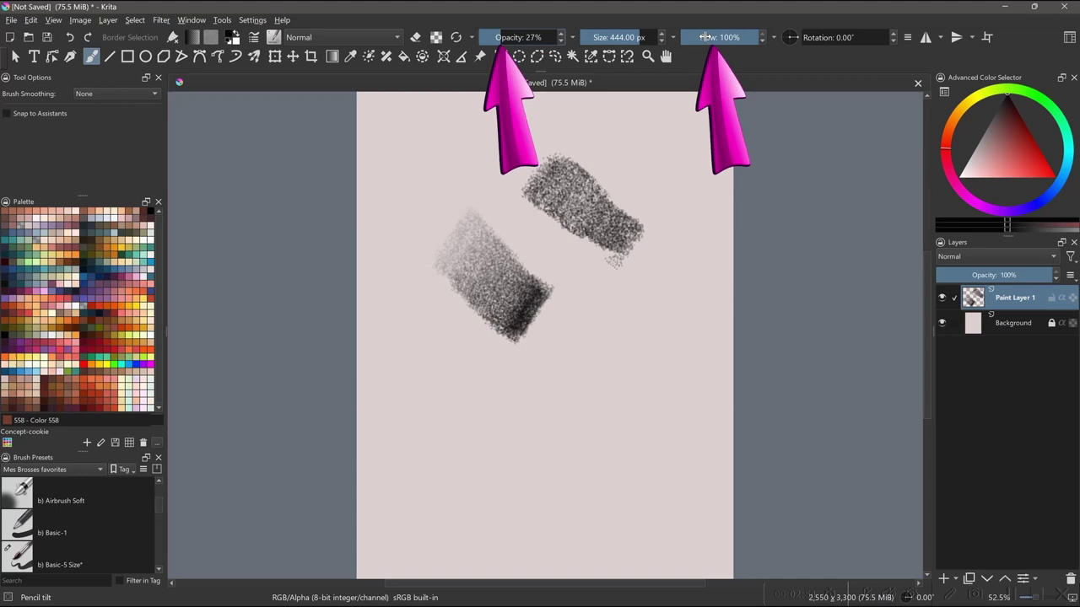
left_click(704, 38)
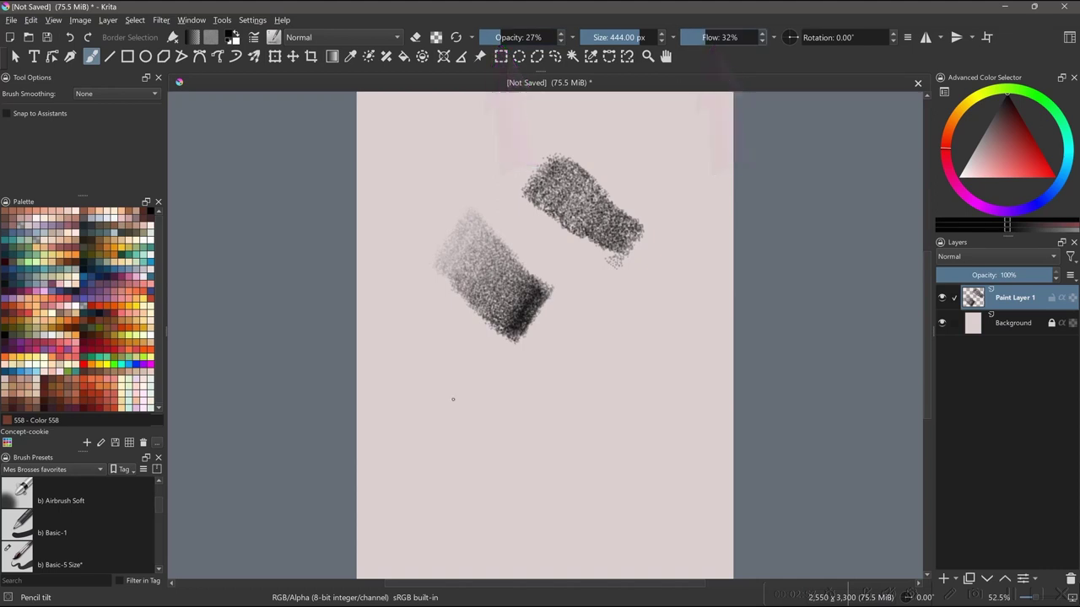
mouse_move(460, 369)
left_mouse_down()
mouse_move(448, 403)
mouse_move(486, 387)
mouse_move(464, 434)
mouse_move(481, 405)
mouse_move(472, 441)
mouse_move(495, 402)
mouse_move(472, 439)
mouse_move(499, 403)
mouse_move(506, 426)
mouse_move(471, 450)
left_mouse_up()
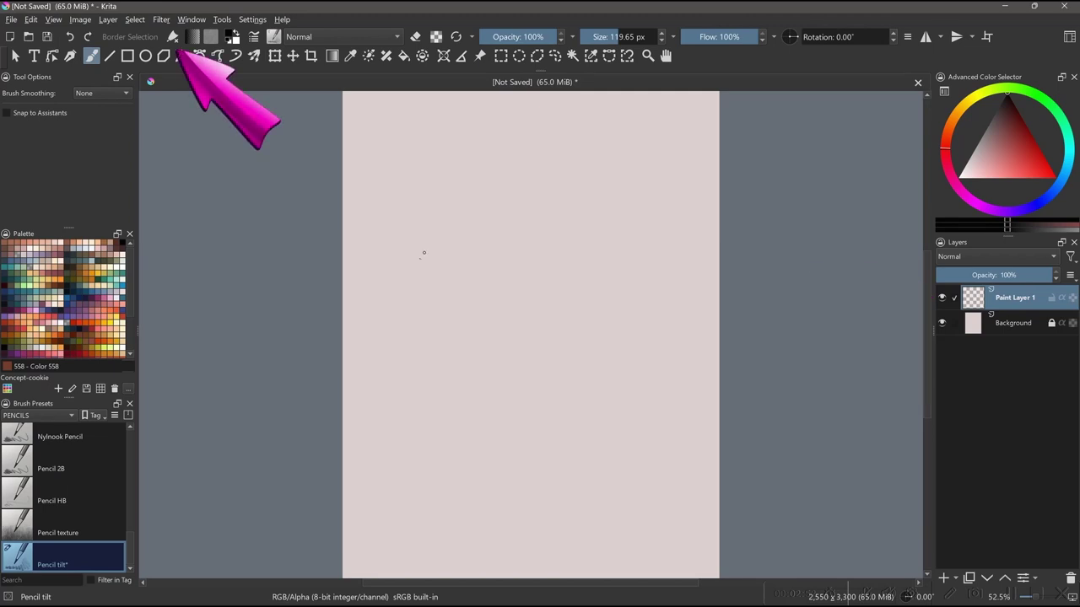
Step: Sketch the nut's rounded outline and middle crease, then fade Paint Layer 1 to 34% opacity
left_click_drag(426, 255, 409, 296)
left_click_drag(443, 230, 498, 240)
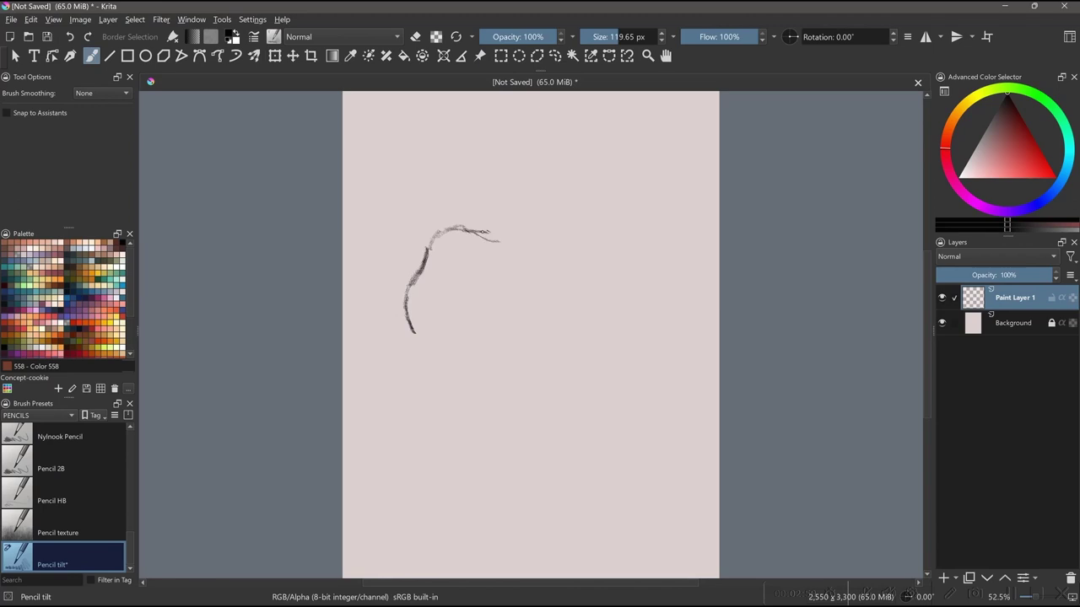
mouse_move(586, 247)
left_mouse_down()
mouse_move(533, 234)
mouse_move(453, 263)
mouse_move(423, 319)
mouse_move(431, 347)
mouse_move(540, 350)
left_mouse_up()
mouse_move(593, 264)
left_mouse_down()
mouse_move(593, 314)
mouse_move(559, 345)
left_mouse_up()
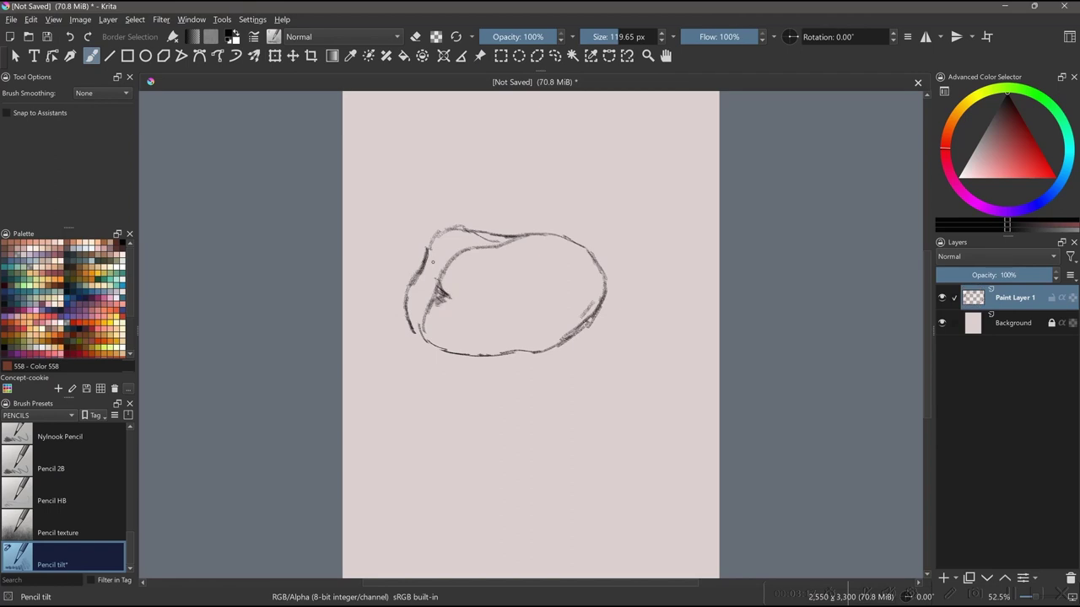
left_click_drag(475, 288, 601, 282)
left_click_drag(601, 281, 474, 287)
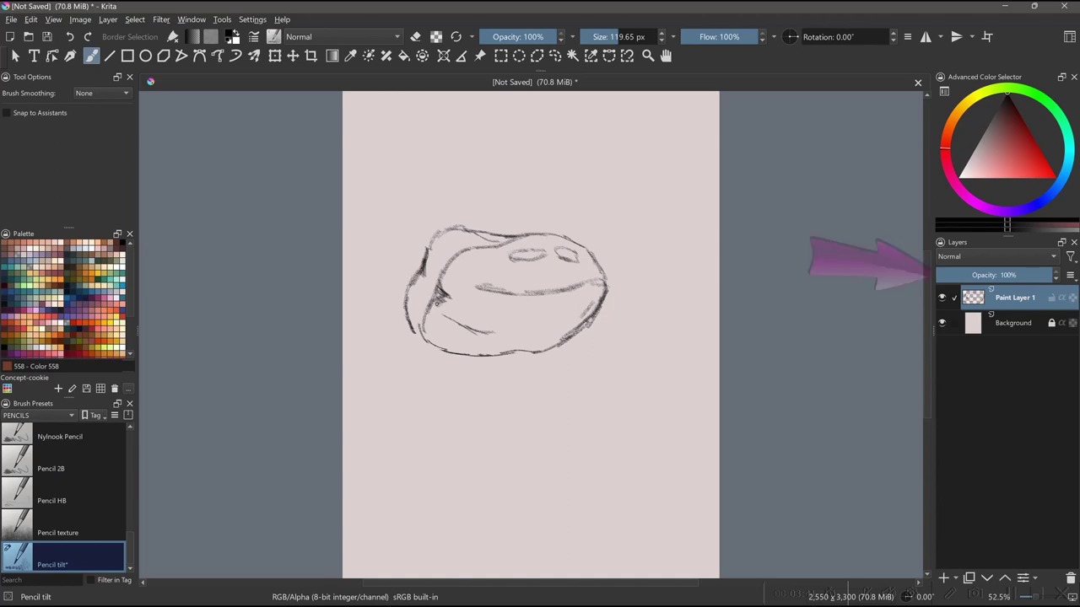
left_click_drag(1027, 277, 976, 275)
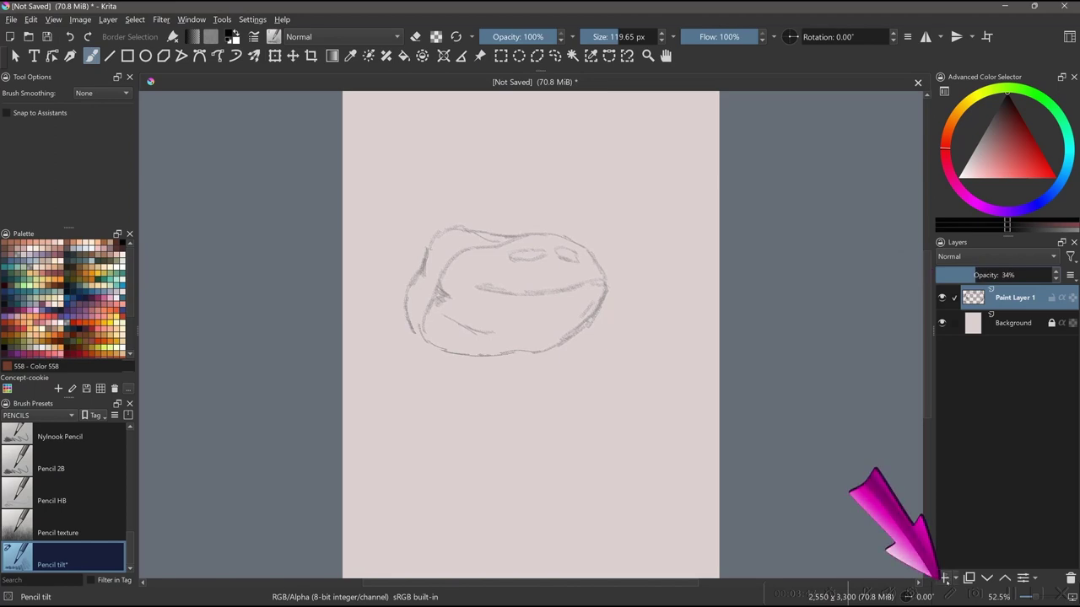
Step: Add Paint Layer 2 above the faded sketch layer
left_click(945, 578)
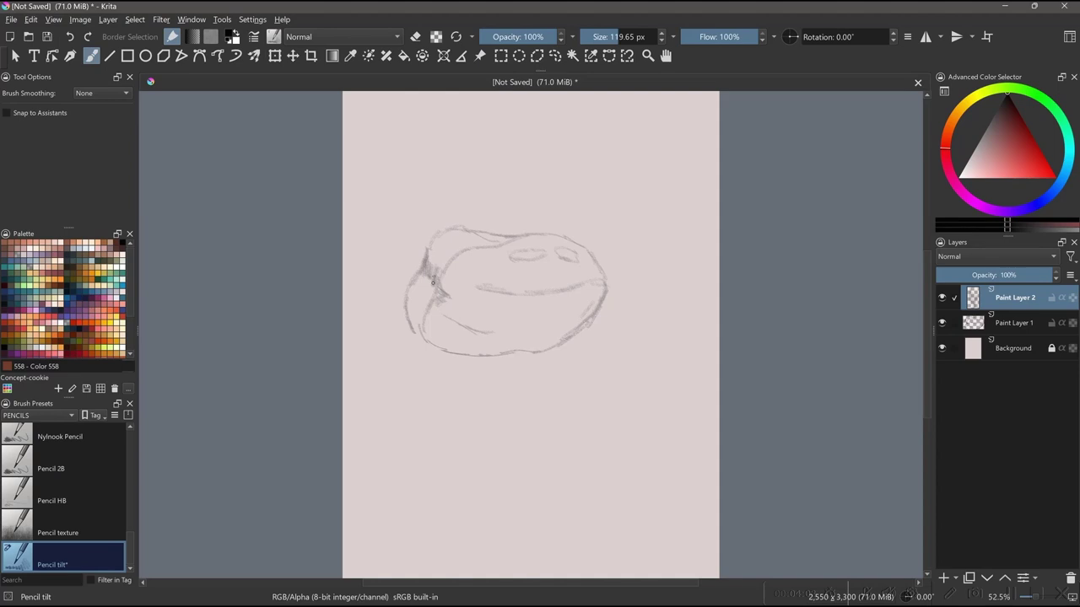
Step: Redraw the nut's left edge and an upper-left line in darker pencil on Paint Layer 2
left_click_drag(437, 271, 417, 282)
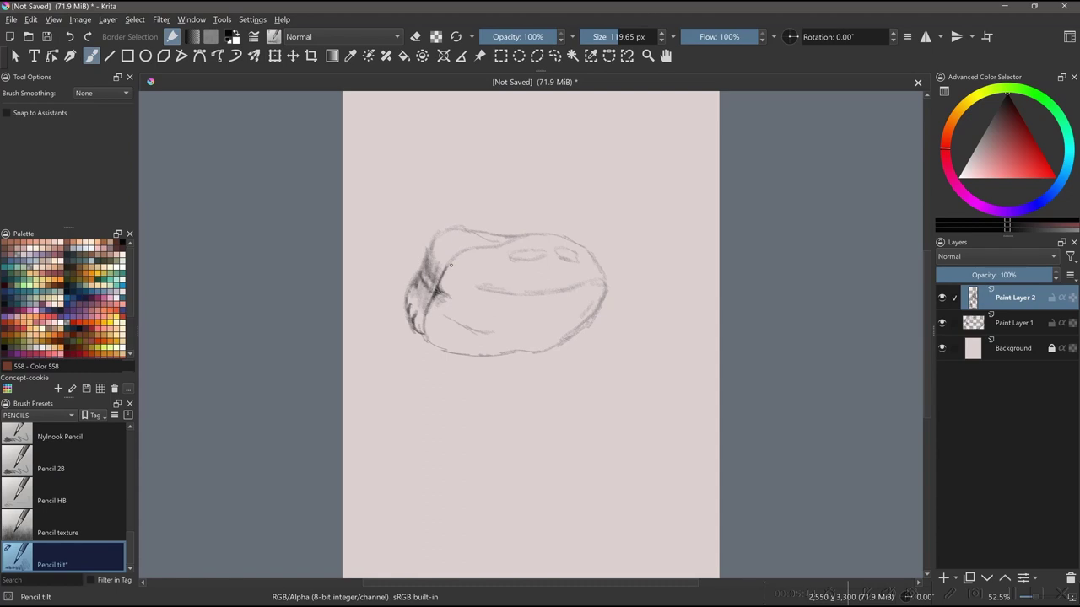
left_click_drag(450, 264, 463, 250)
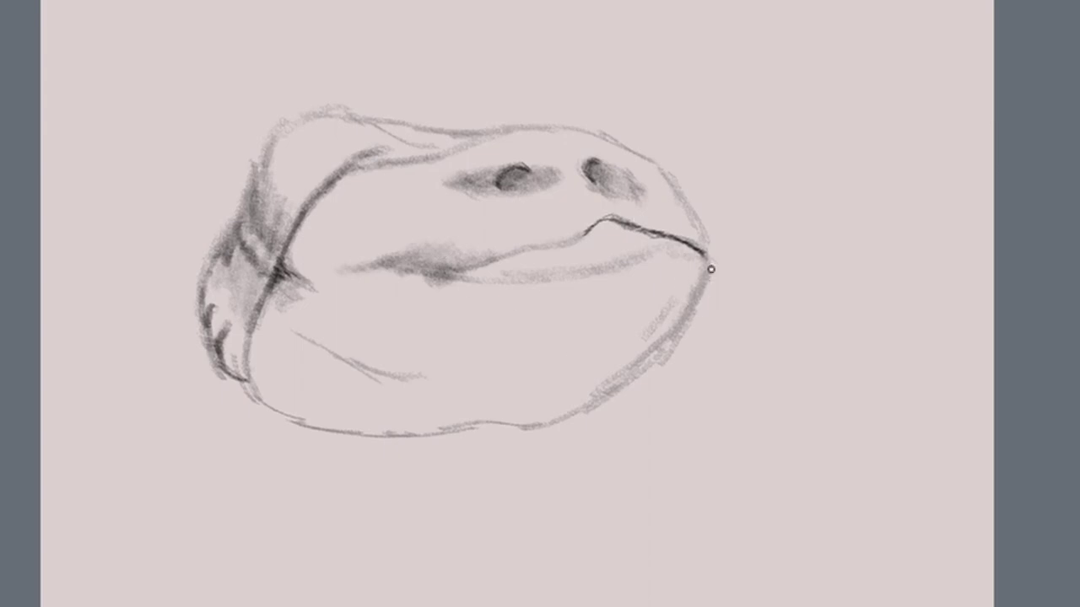
Step: Draw the dark lower-lip line, then shade beneath it and retrace the bottom contour
mouse_move(710, 269)
left_mouse_down()
mouse_move(627, 261)
mouse_move(506, 277)
mouse_move(529, 275)
left_mouse_up()
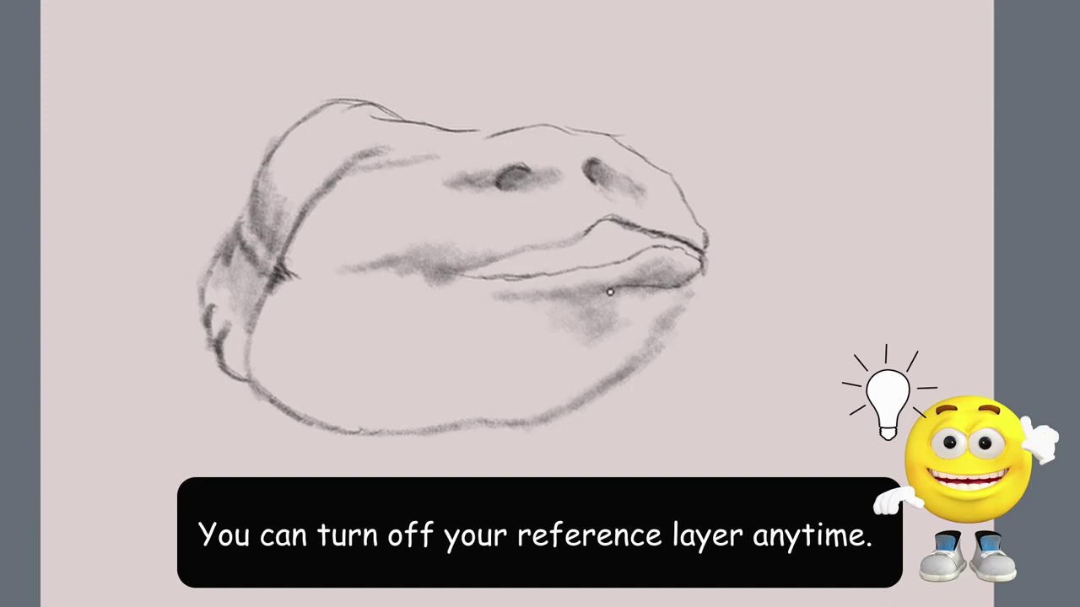
mouse_move(507, 419)
left_mouse_down()
mouse_move(319, 424)
mouse_move(256, 370)
mouse_move(253, 291)
left_mouse_up()
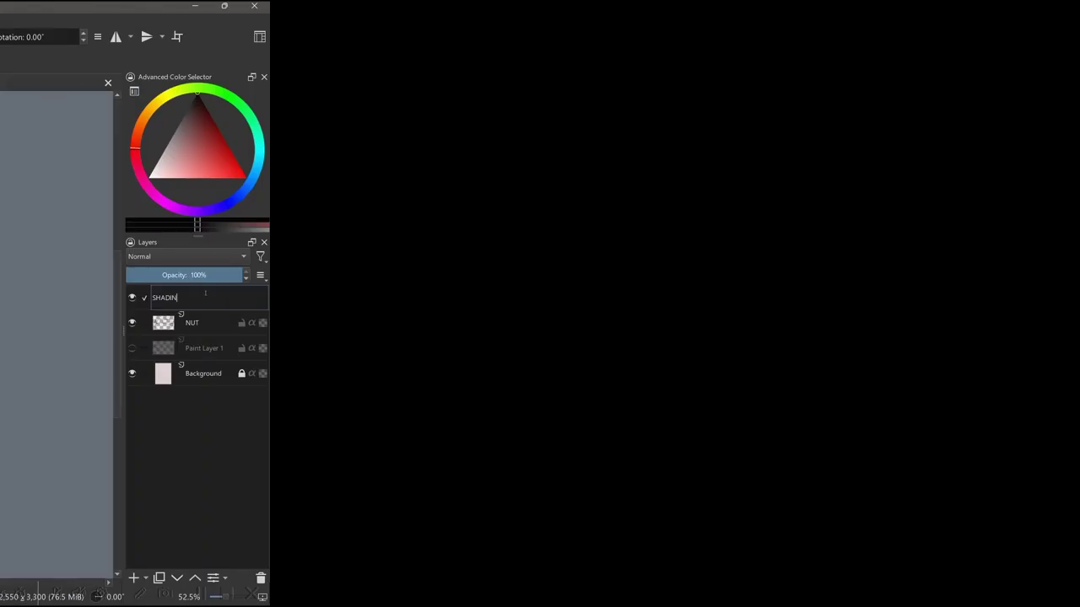
Step: Name the new layer SHADING, set flow to 30% and brush size to about 225.54 px
type("G")
key("Return")
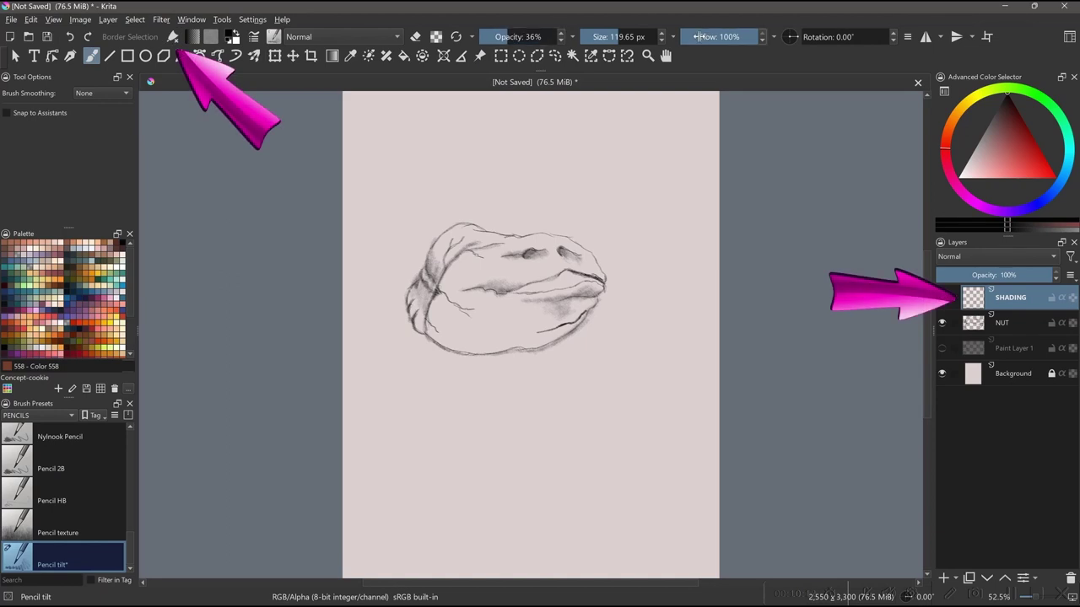
left_click_drag(697, 37, 694, 36)
left_click_drag(619, 32, 641, 34)
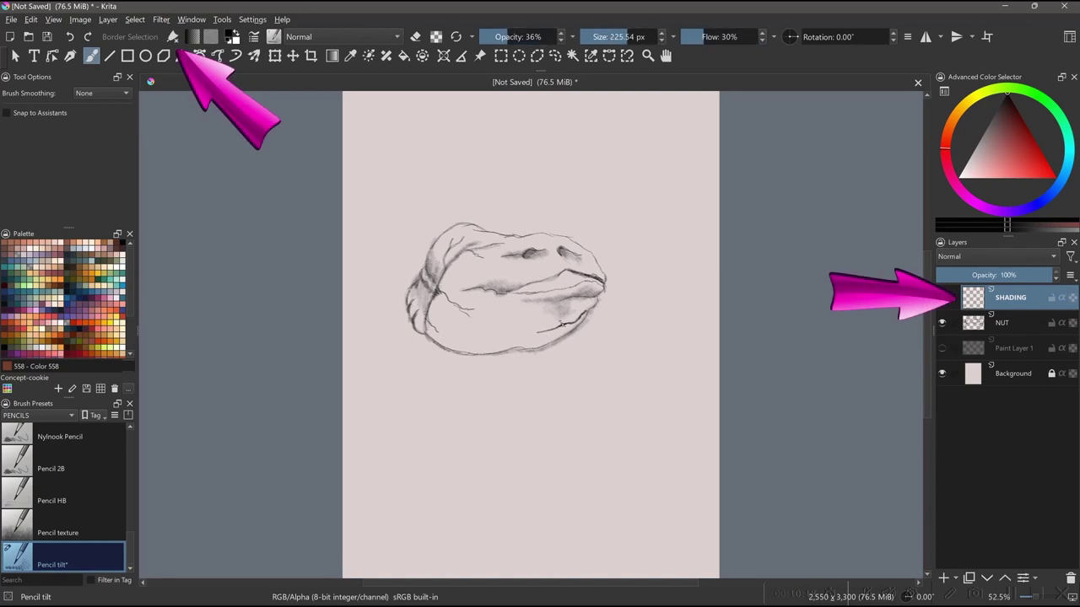
Step: Shade the nut's bottom, left edge, middle crease, top spots and area under the lower lip
mouse_move(523, 336)
left_mouse_down()
mouse_move(460, 339)
mouse_move(431, 314)
mouse_move(464, 342)
mouse_move(561, 334)
left_mouse_up()
mouse_move(423, 287)
left_mouse_down()
mouse_move(425, 327)
mouse_move(413, 324)
left_mouse_up()
mouse_move(506, 285)
left_mouse_down()
mouse_move(488, 288)
mouse_move(516, 287)
left_mouse_up()
left_click_drag(527, 256, 562, 251)
left_click_drag(576, 310, 473, 317)
key("i")
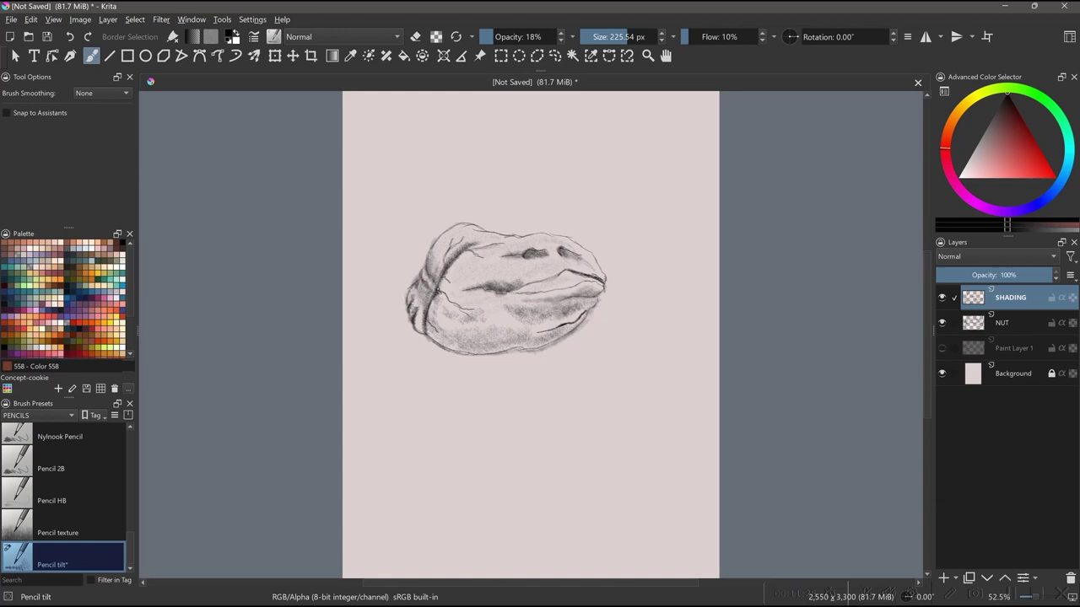
Step: Add light pencil tone over the left lobe, upper crease and top-left edge
mouse_move(451, 278)
left_mouse_down()
mouse_move(447, 299)
mouse_move(464, 261)
mouse_move(439, 320)
mouse_move(454, 309)
left_mouse_up()
mouse_move(554, 300)
left_mouse_down()
mouse_move(530, 290)
mouse_move(540, 280)
left_mouse_up()
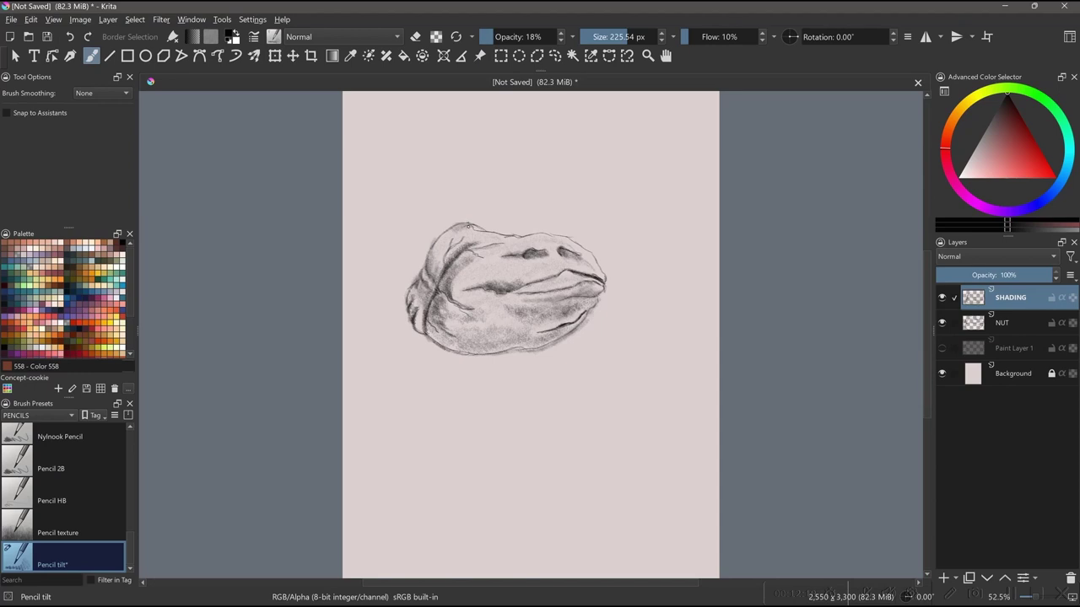
left_click_drag(469, 226, 512, 242)
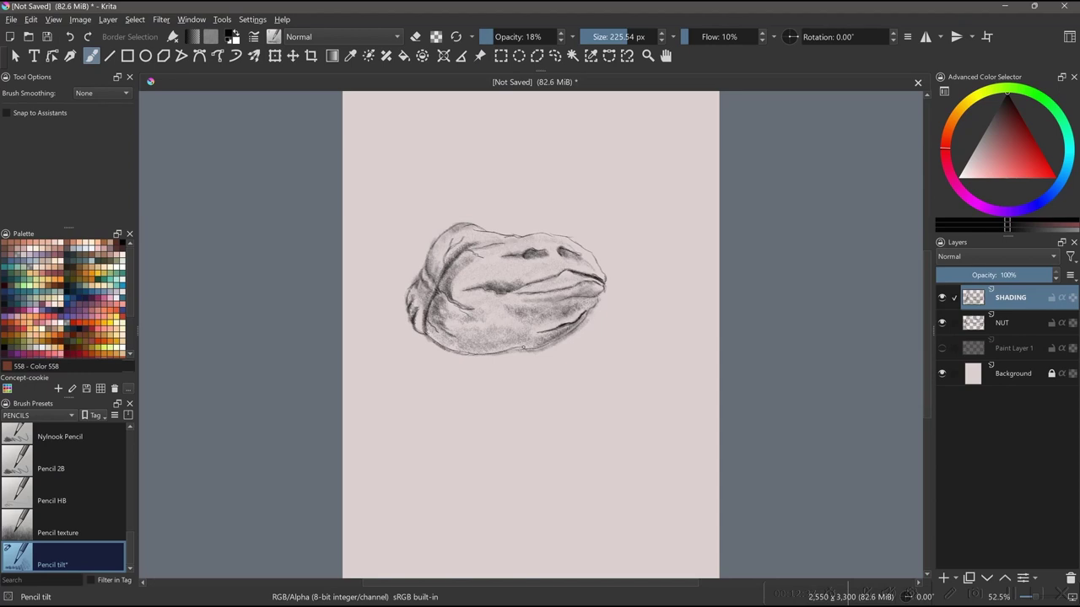